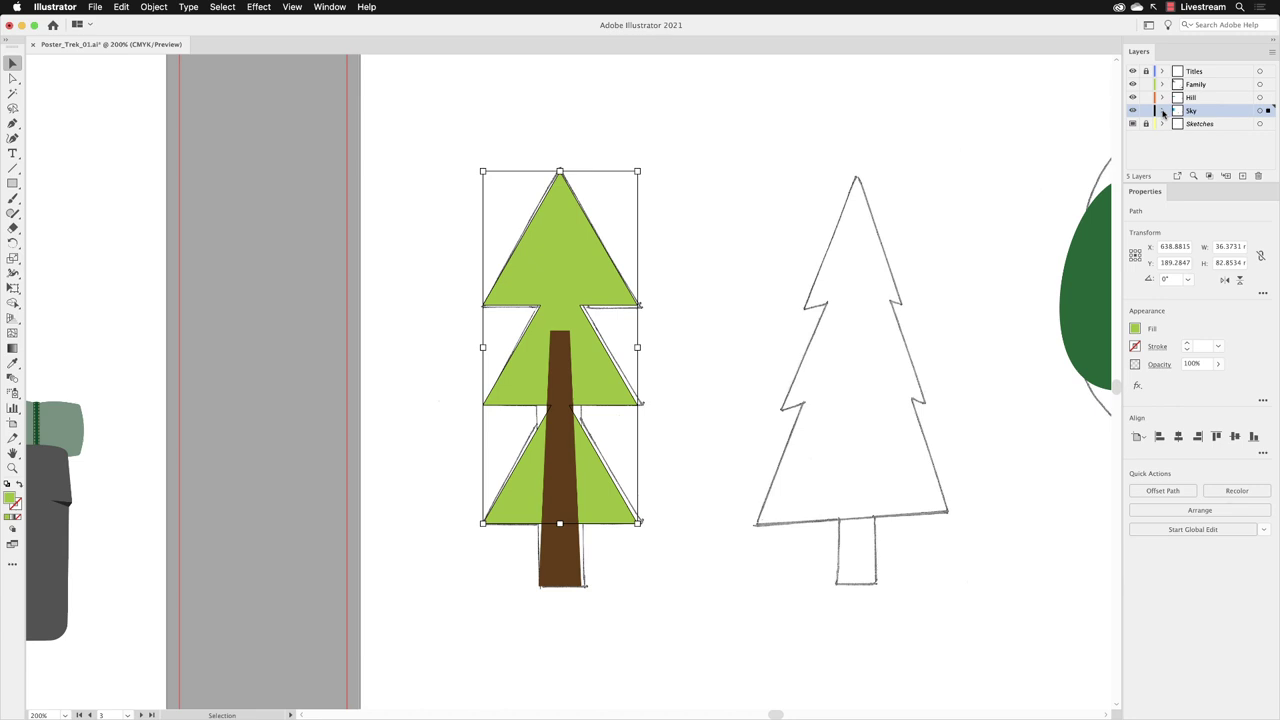
Expand the Sky layer in the Layers panel to list its paths and rectangles
click(1162, 111)
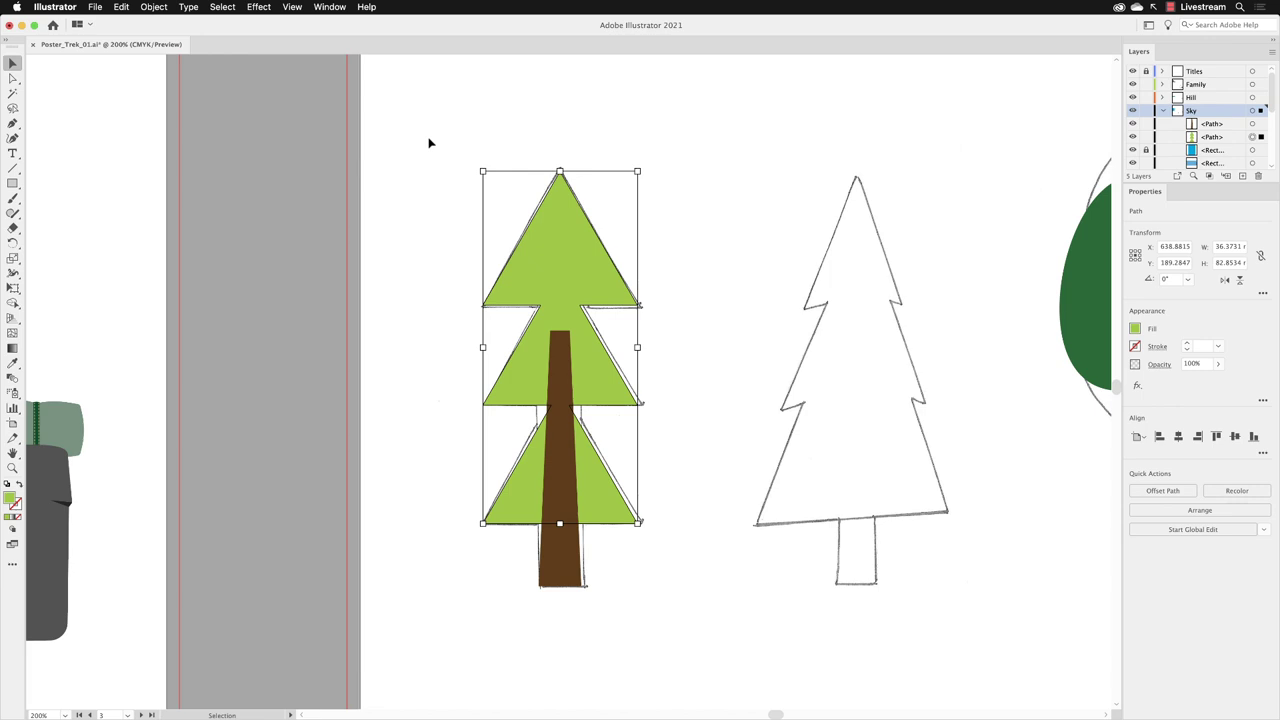
Select the green tree with its brown trunk and move it right onto the pine sketch
drag(430, 143, 677, 608)
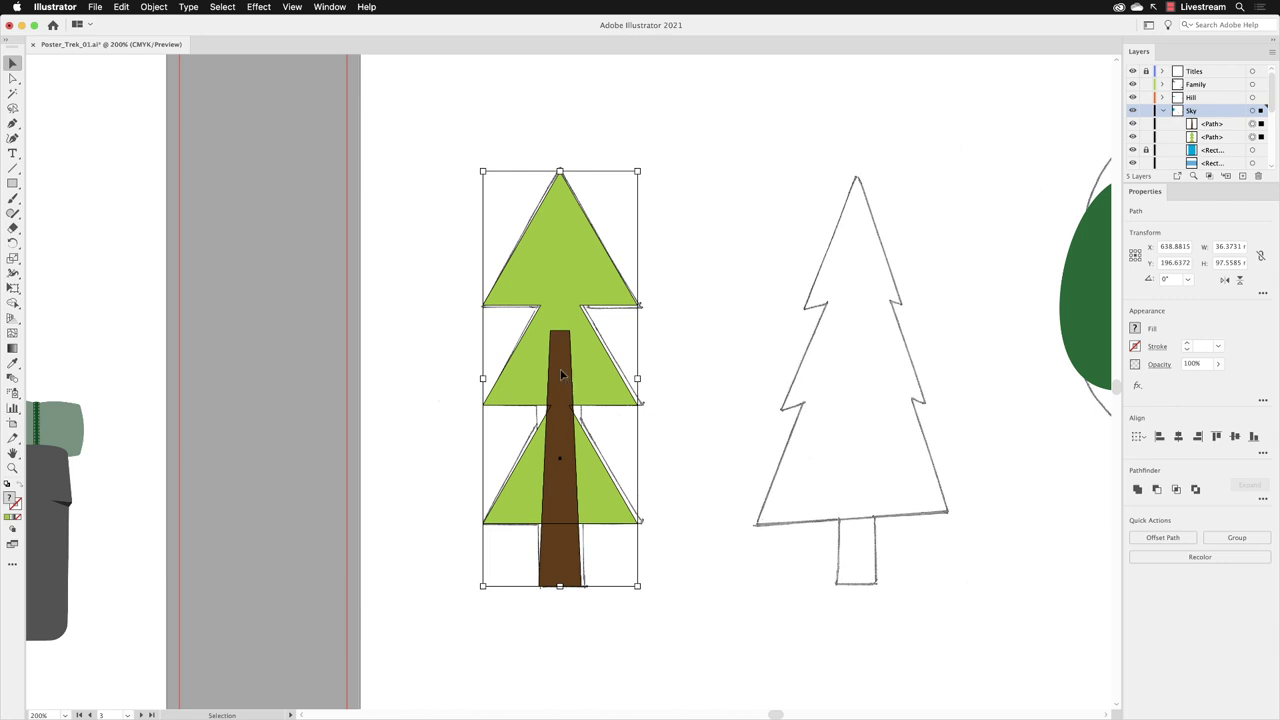
drag(561, 374, 857, 374)
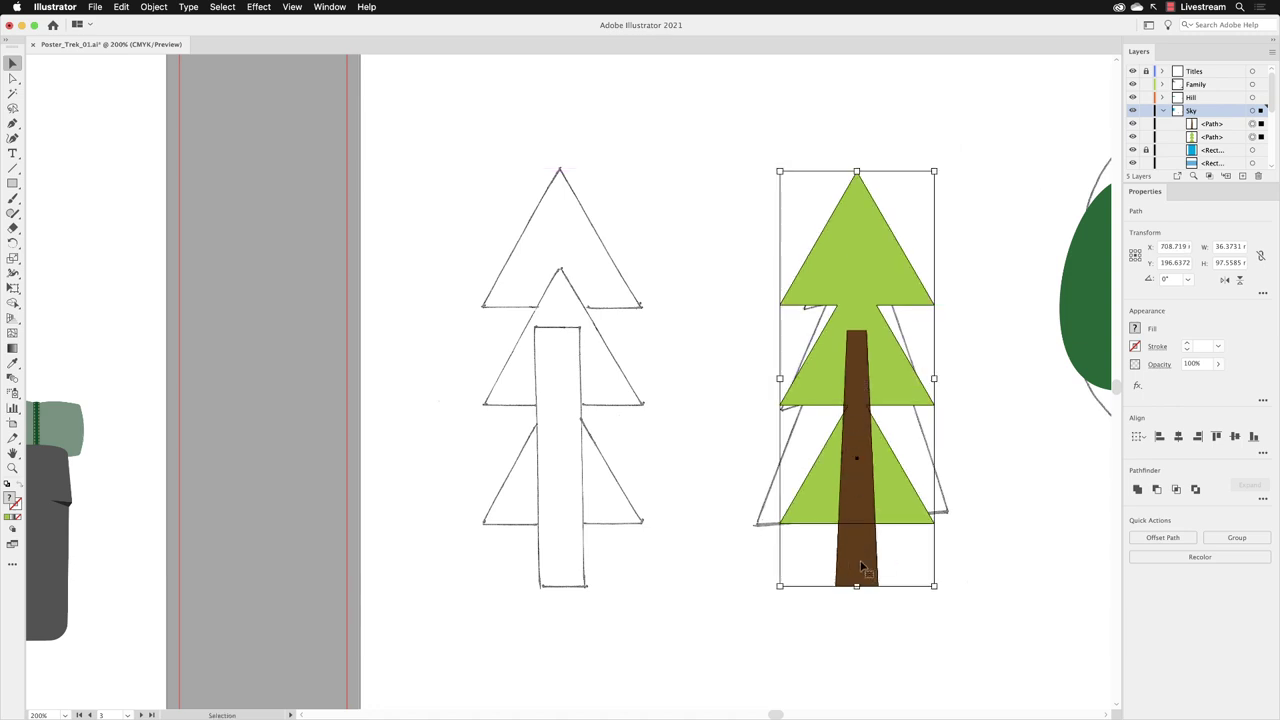
Pan to centre the green tree over the pine sketch and zoom in to 300%
key(space)
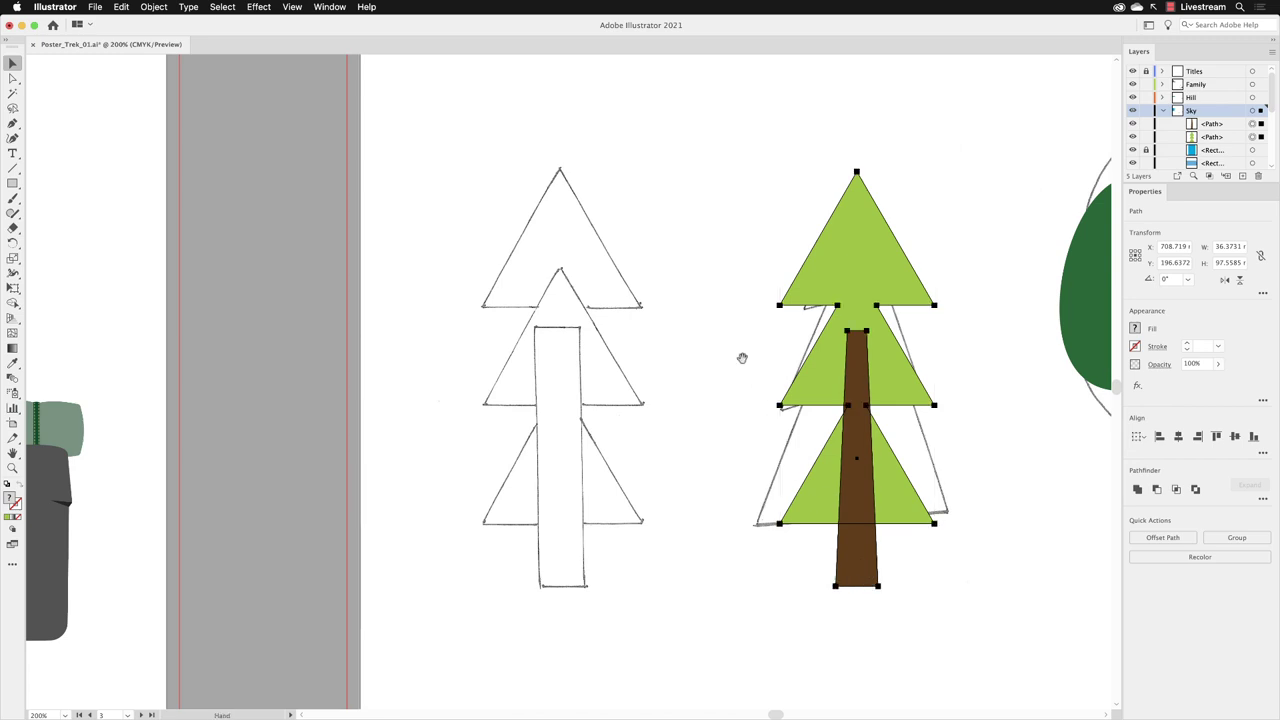
drag(742, 358, 454, 354)
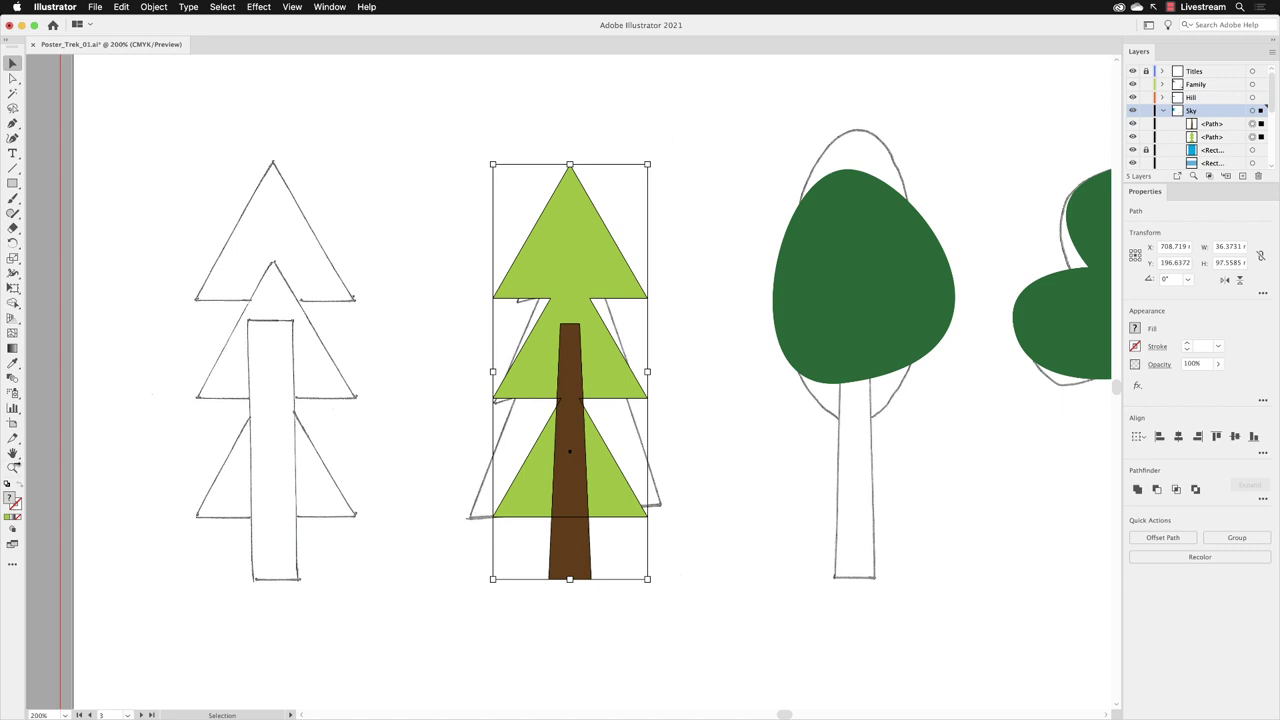
click(12, 467)
click(582, 402)
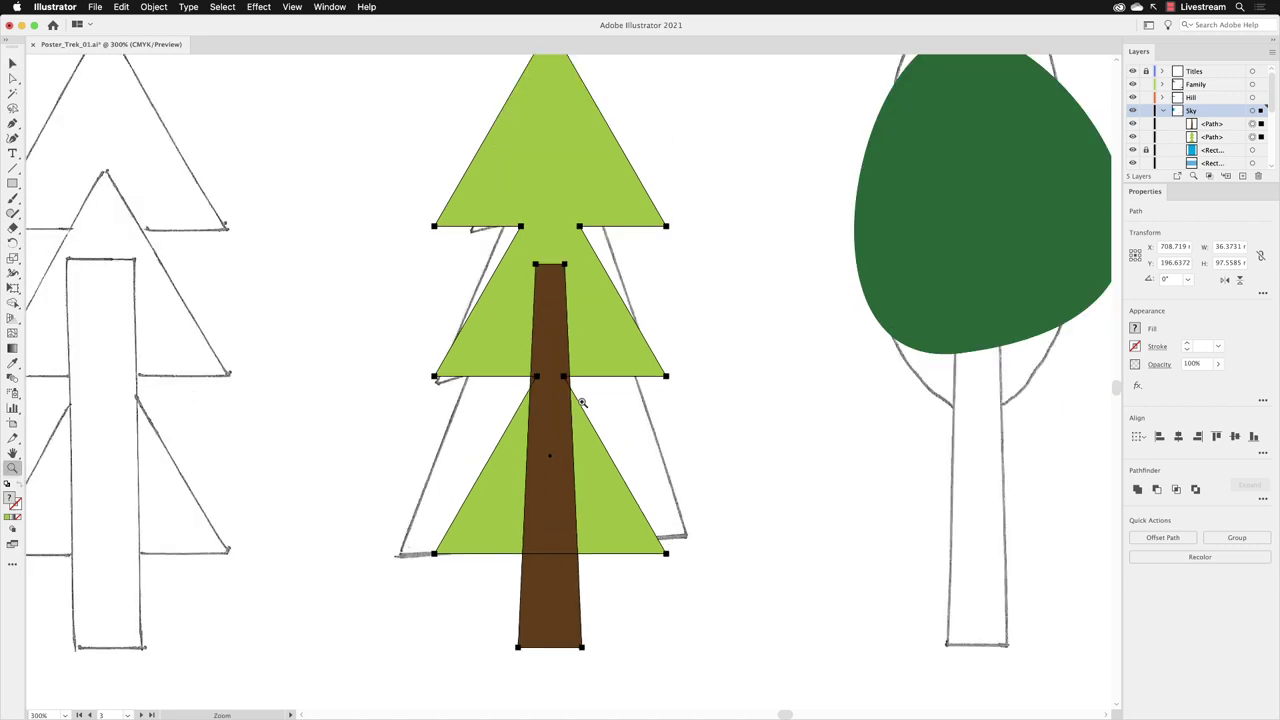
drag(626, 342, 641, 400)
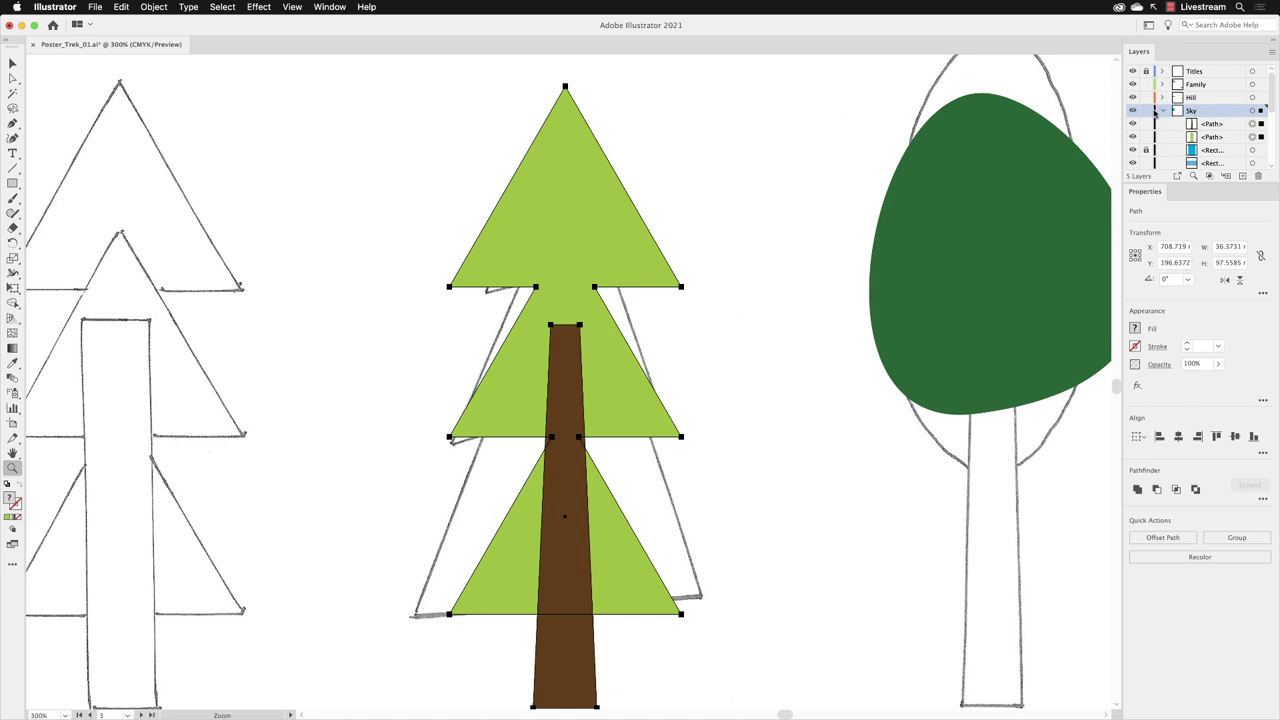
Collapse the Sky layer and move the selected tree artwork onto the Hill layer
click(1163, 111)
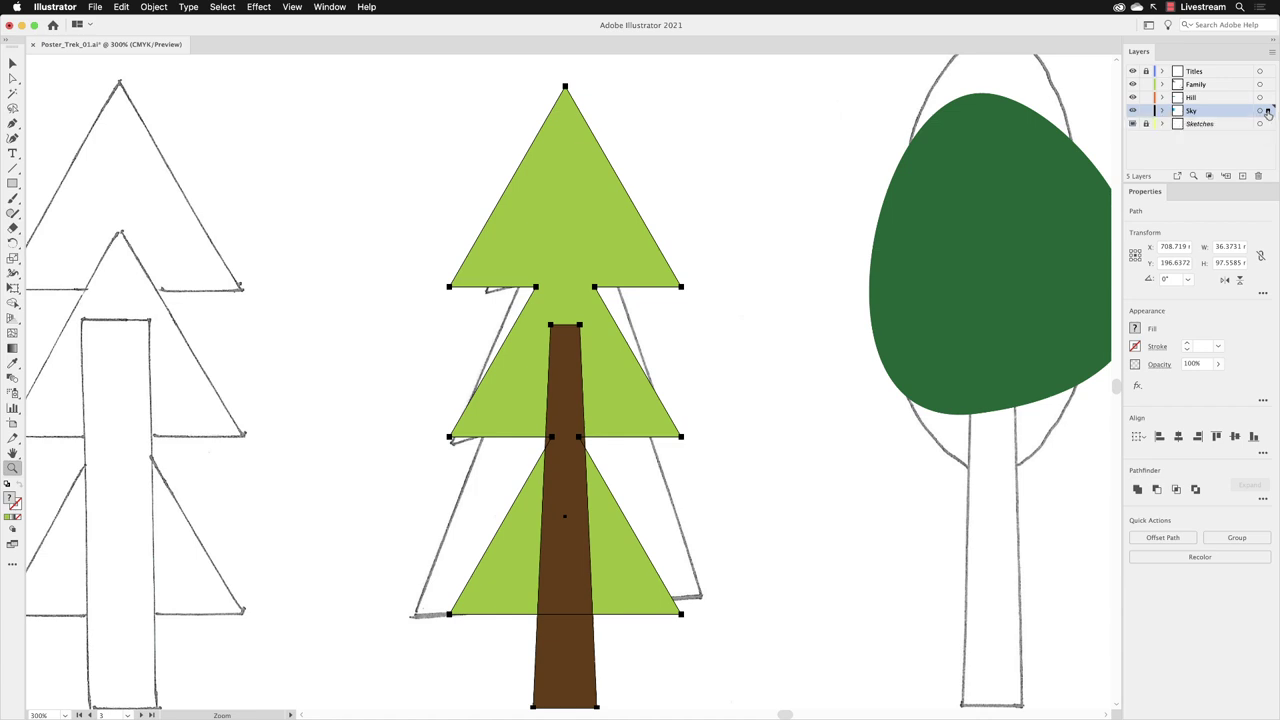
drag(1268, 112, 1268, 100)
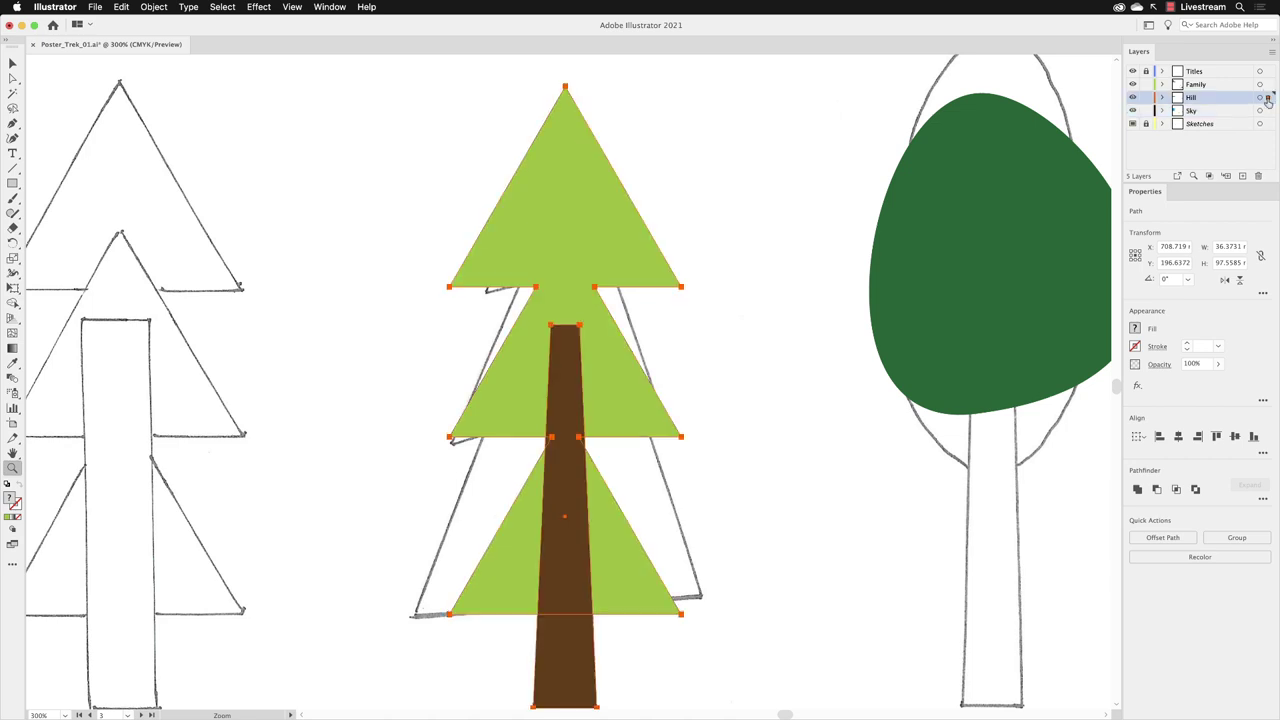
Deselect everything, then select the brown trunk and send it behind the green triangles
click(222, 7)
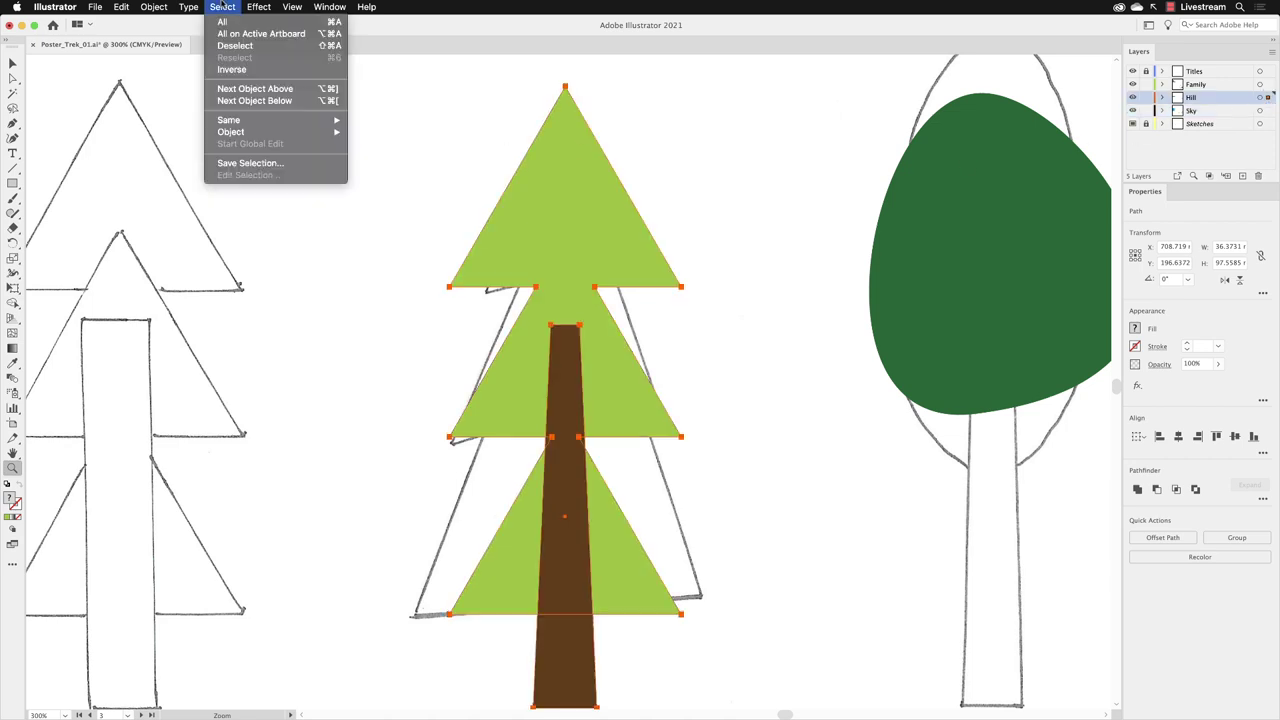
click(232, 46)
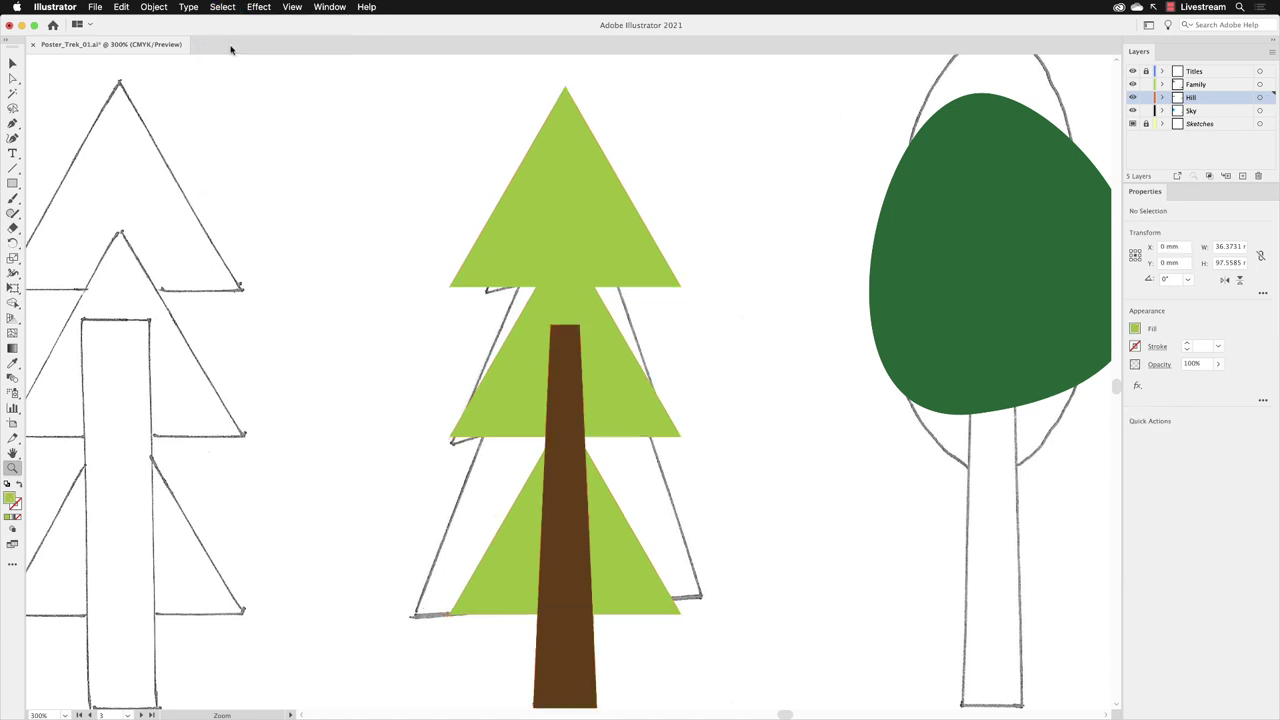
click(11, 63)
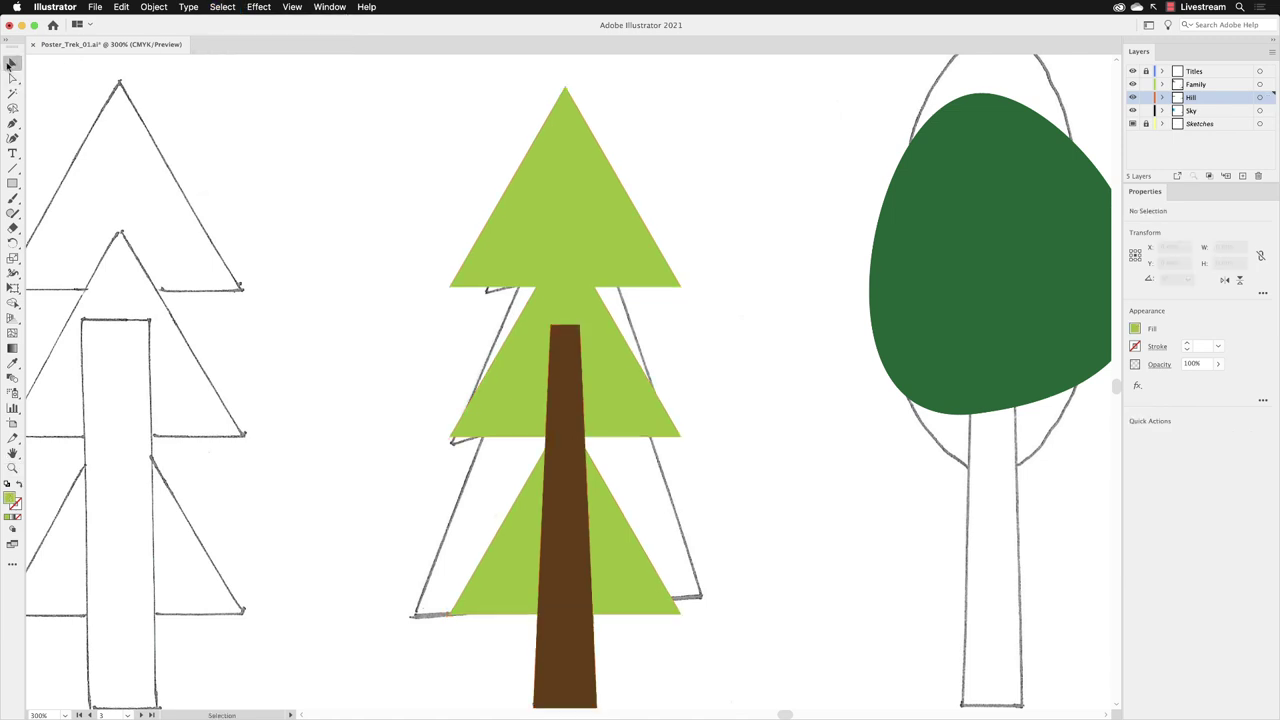
click(578, 517)
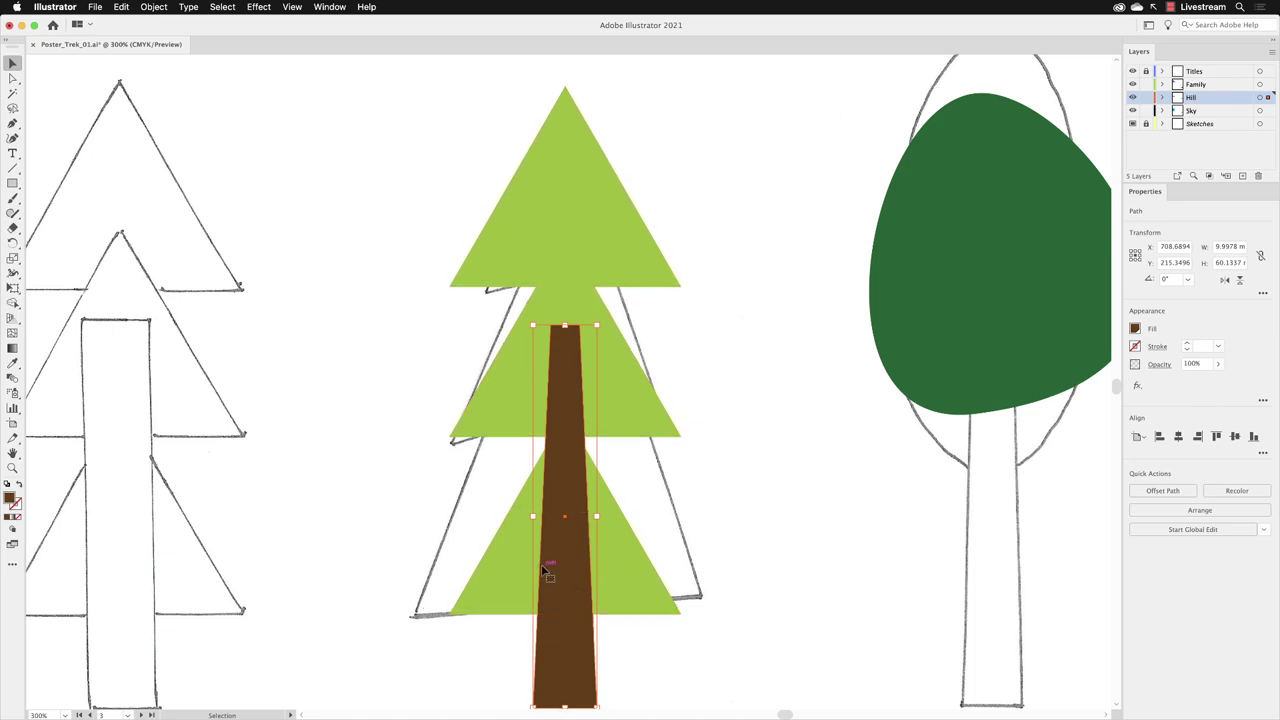
click(153, 7)
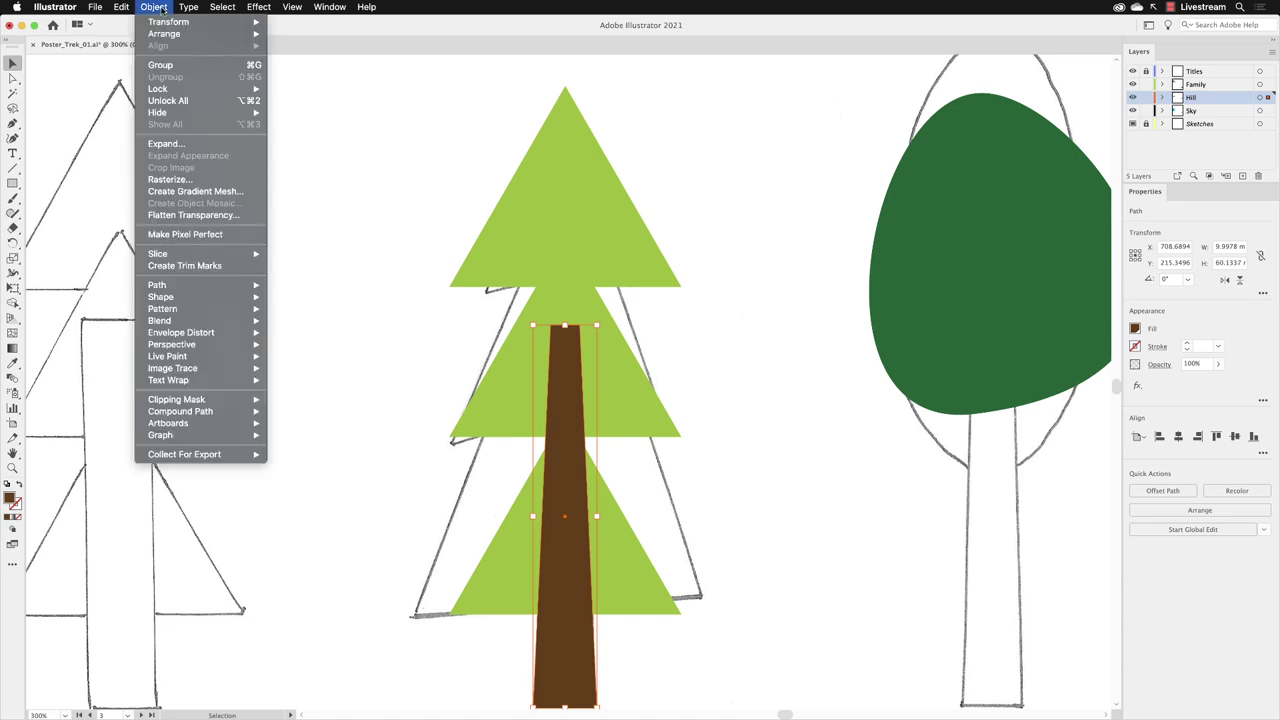
mouse_move(163, 35)
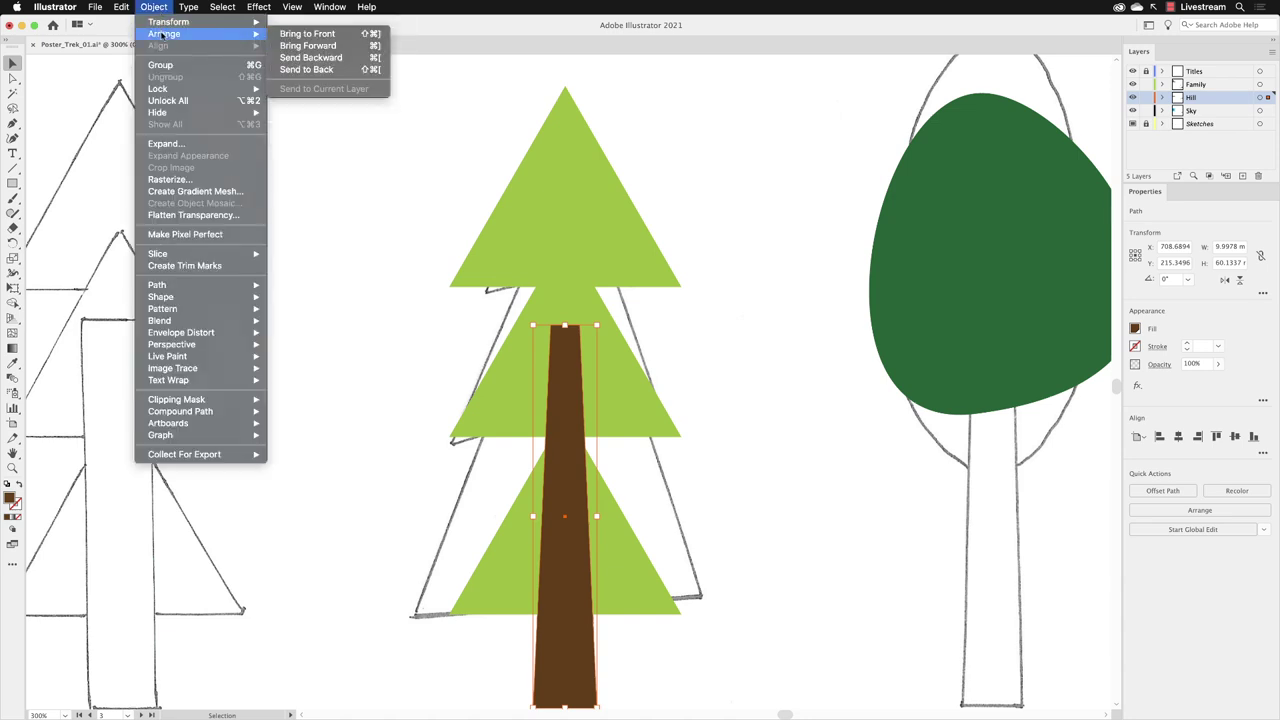
click(352, 58)
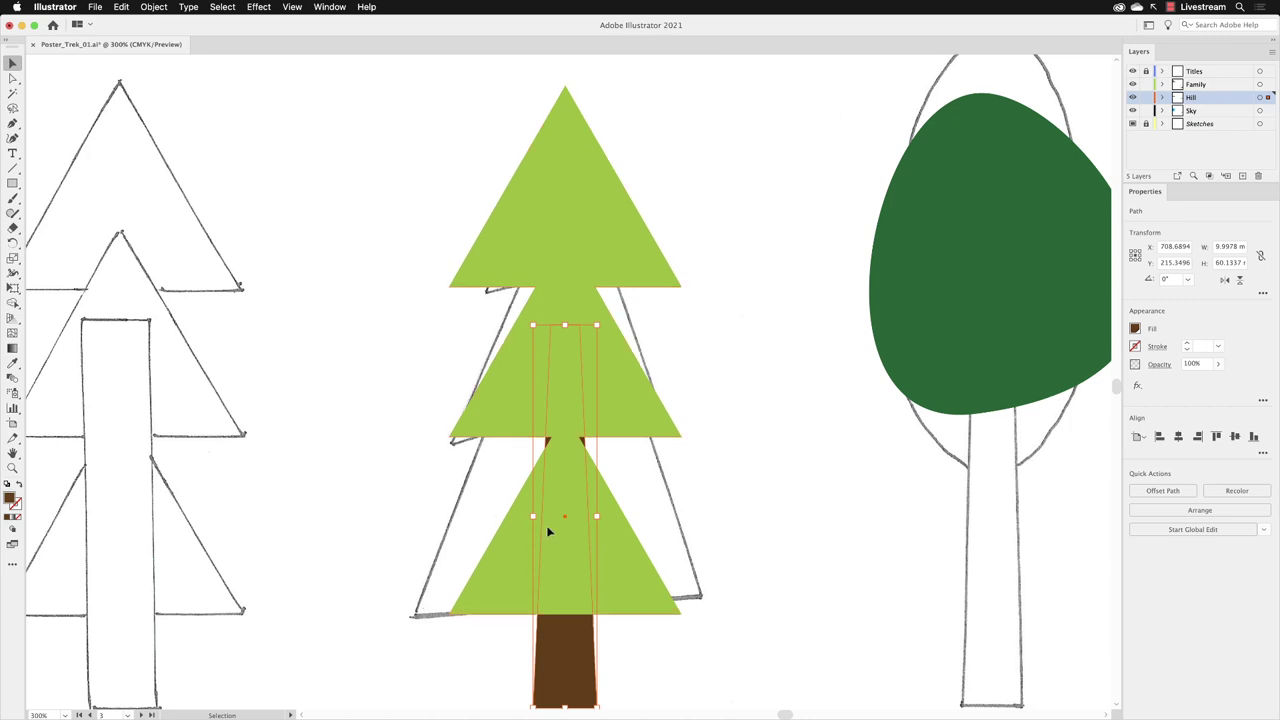
Lock the brown trunk so only the green tiers stay editable
click(154, 7)
mouse_move(175, 88)
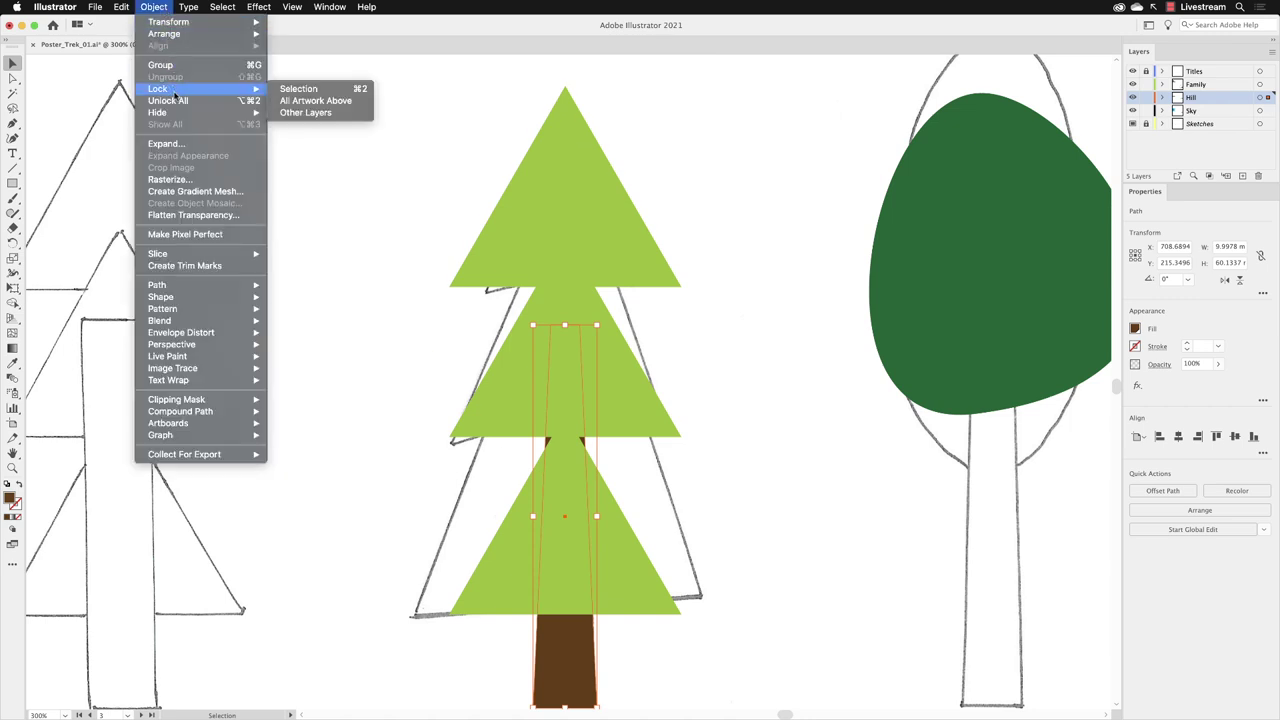
click(320, 94)
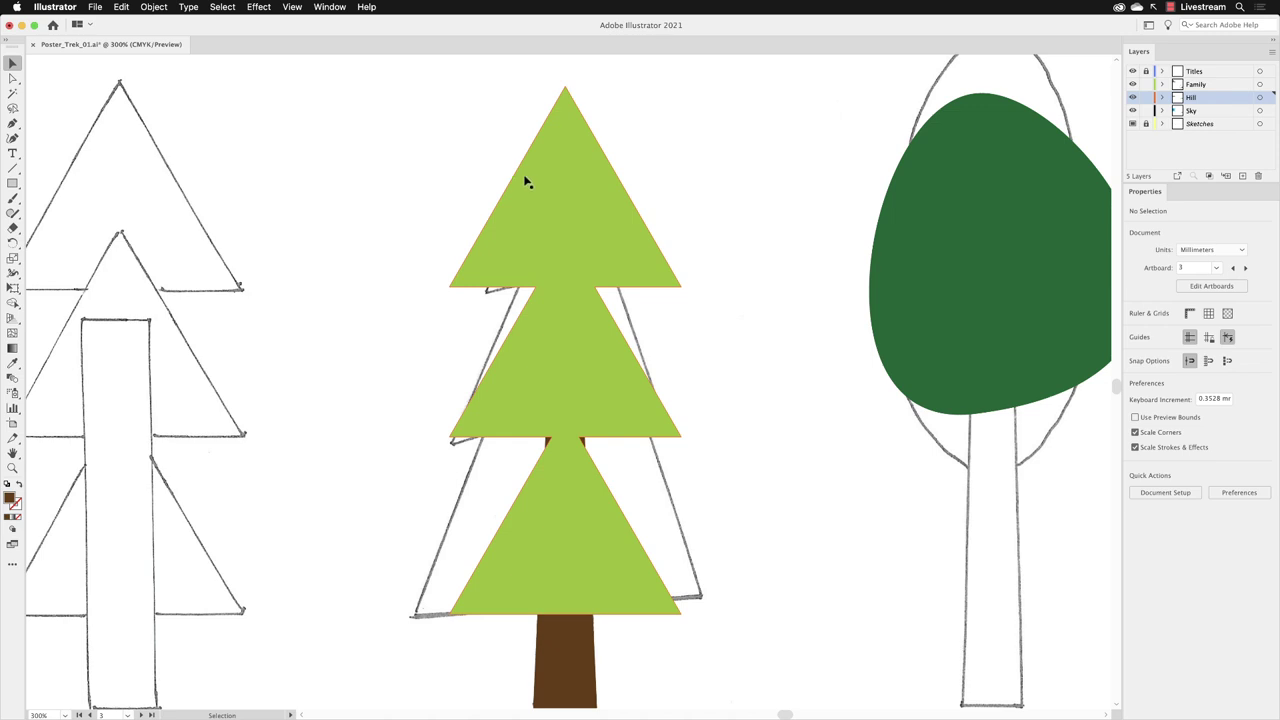
Switch the view to Outline mode to show the tree as thin paths
click(292, 7)
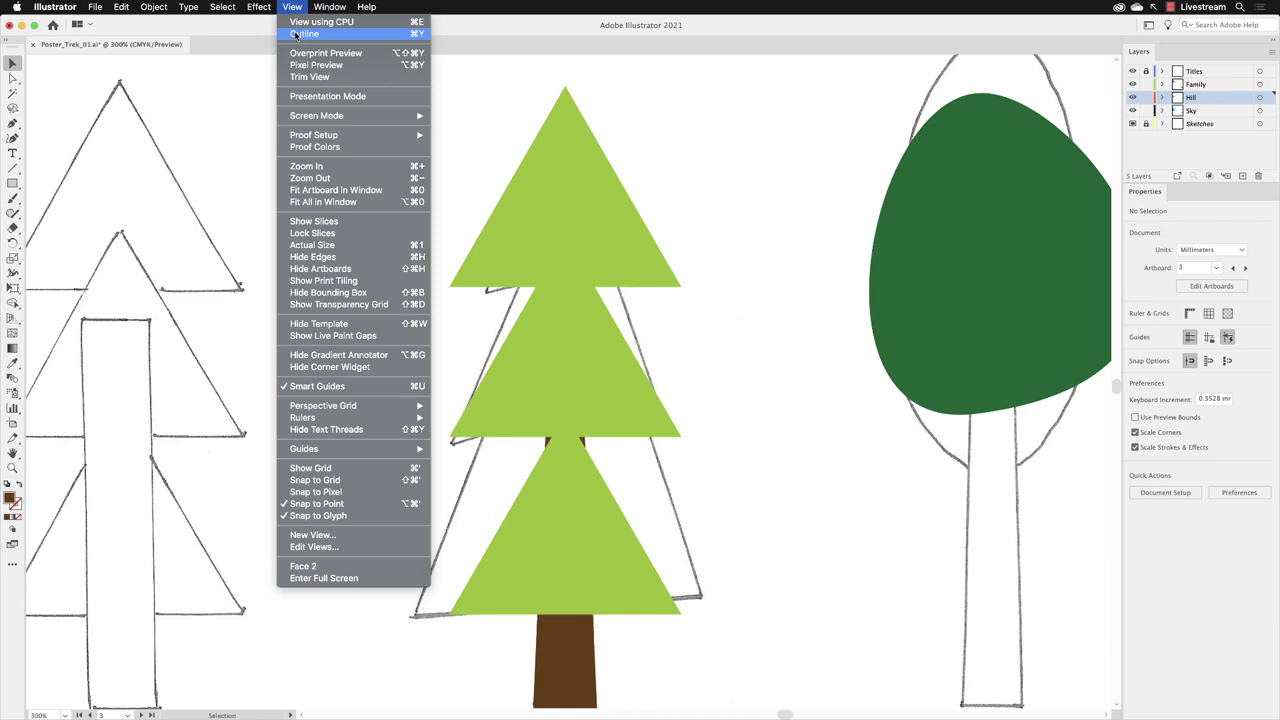
click(303, 34)
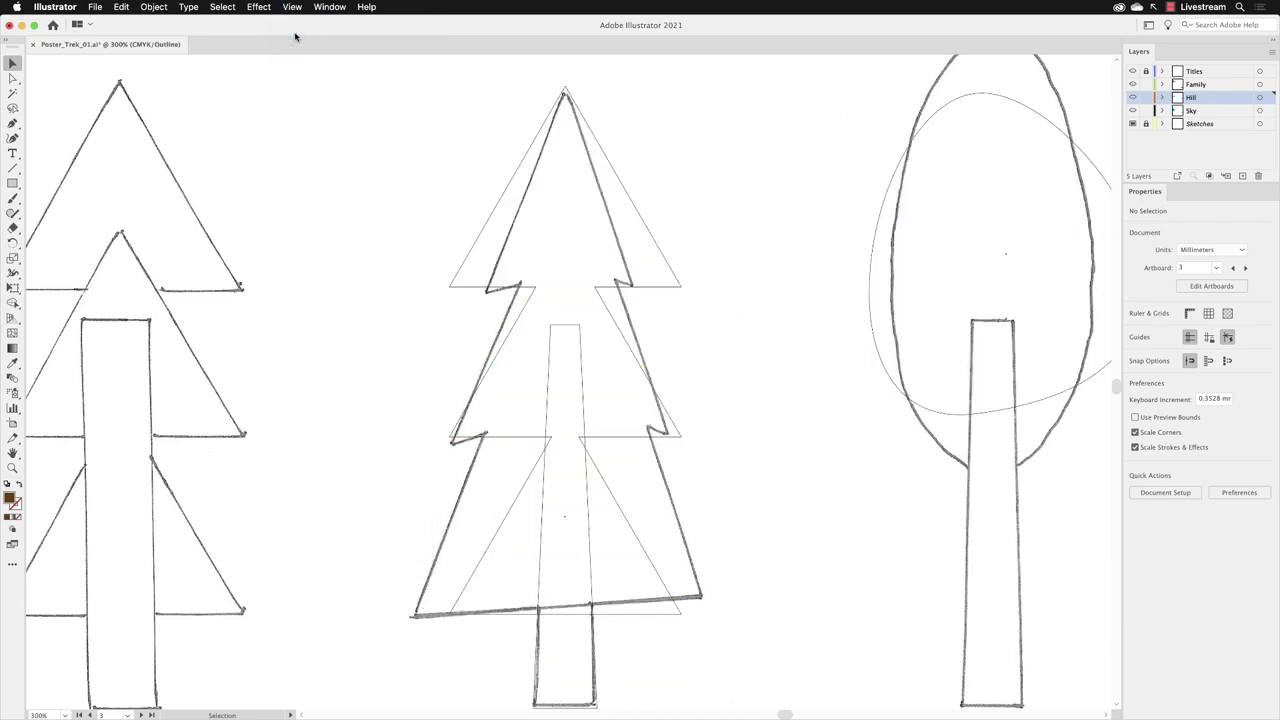
With Direct Selection, move the top tier's left corner anchor onto the sketch's branch tip
click(13, 79)
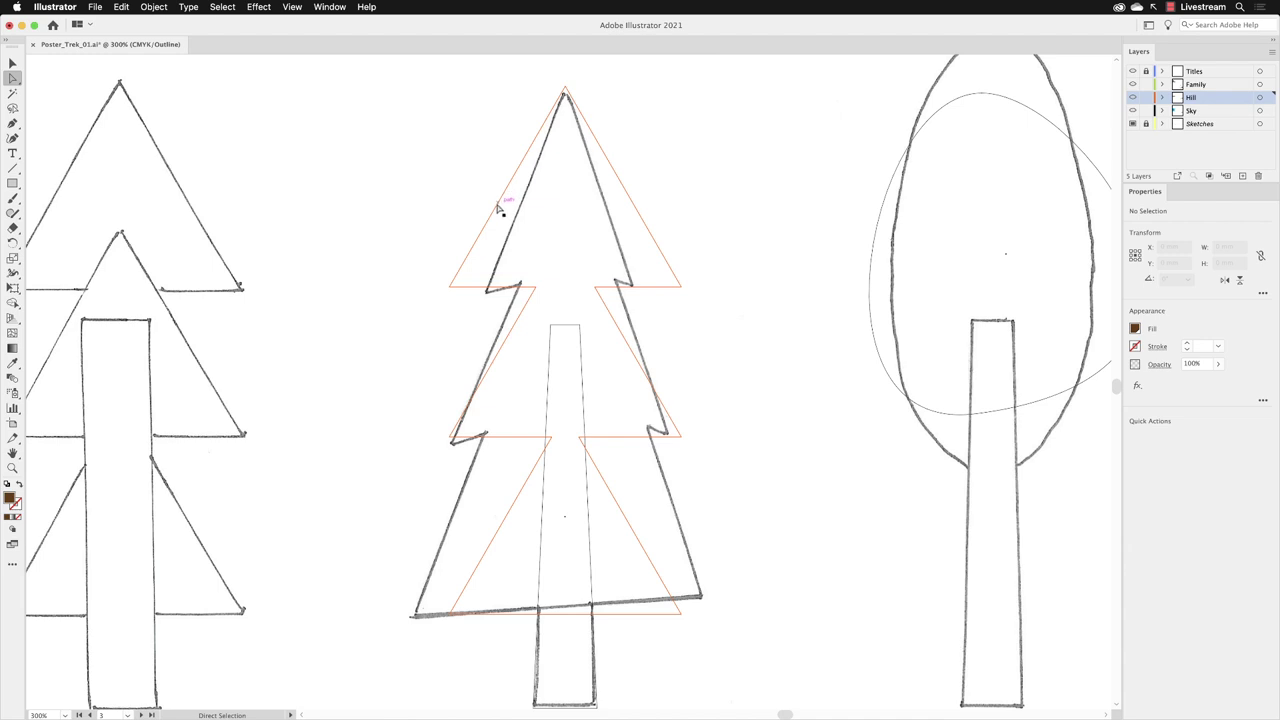
click(450, 288)
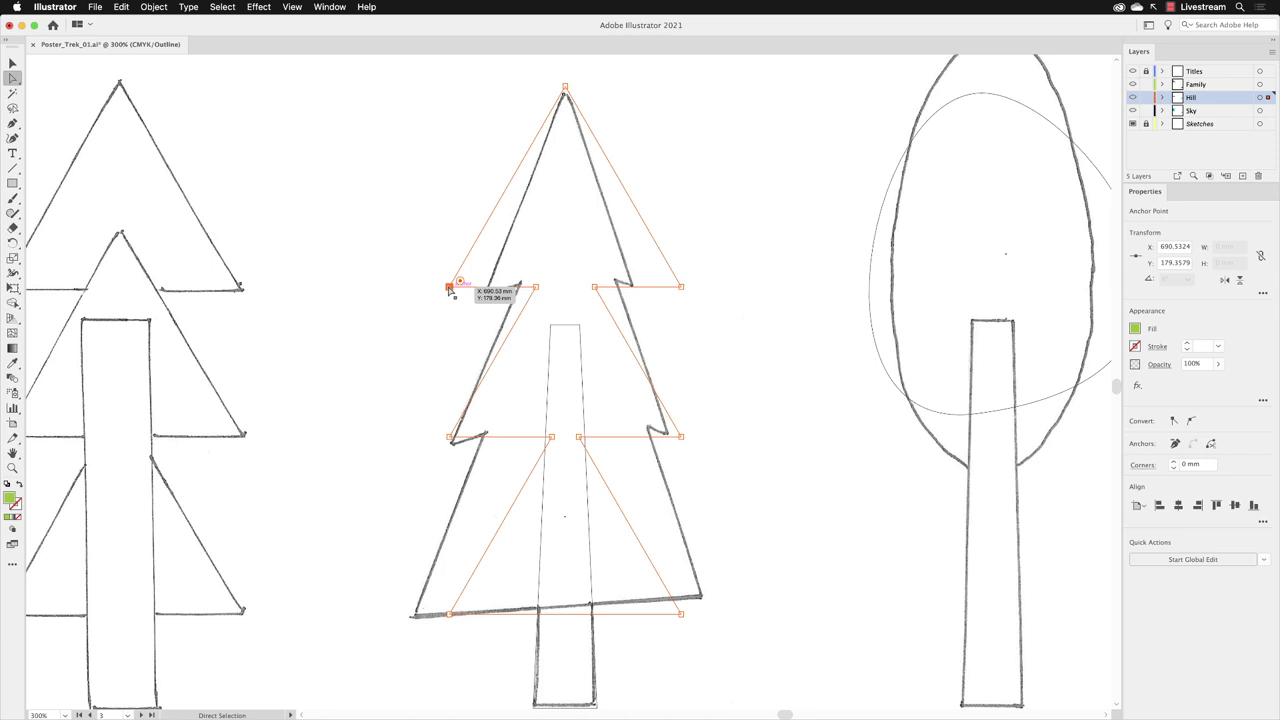
drag(450, 289, 485, 293)
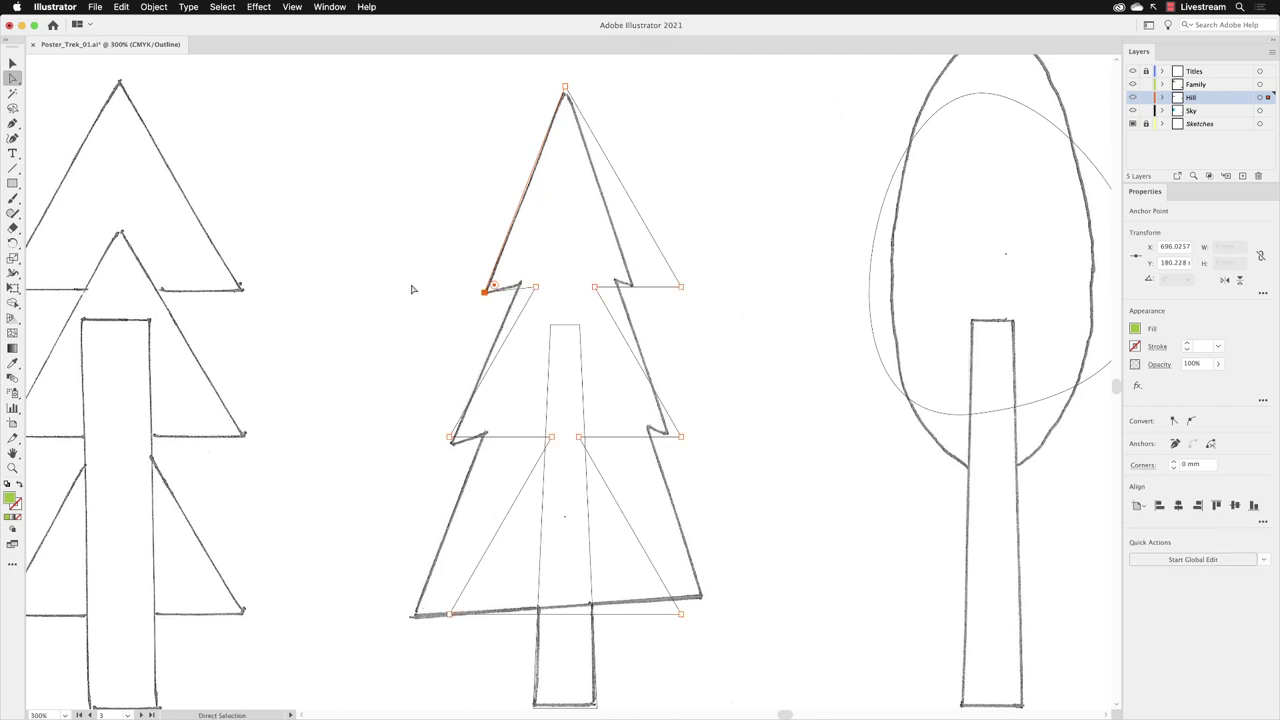
Move the left-side anchors of the top, middle and bottom tiers onto the sketch's tips and notches
click(537, 290)
drag(535, 288, 521, 288)
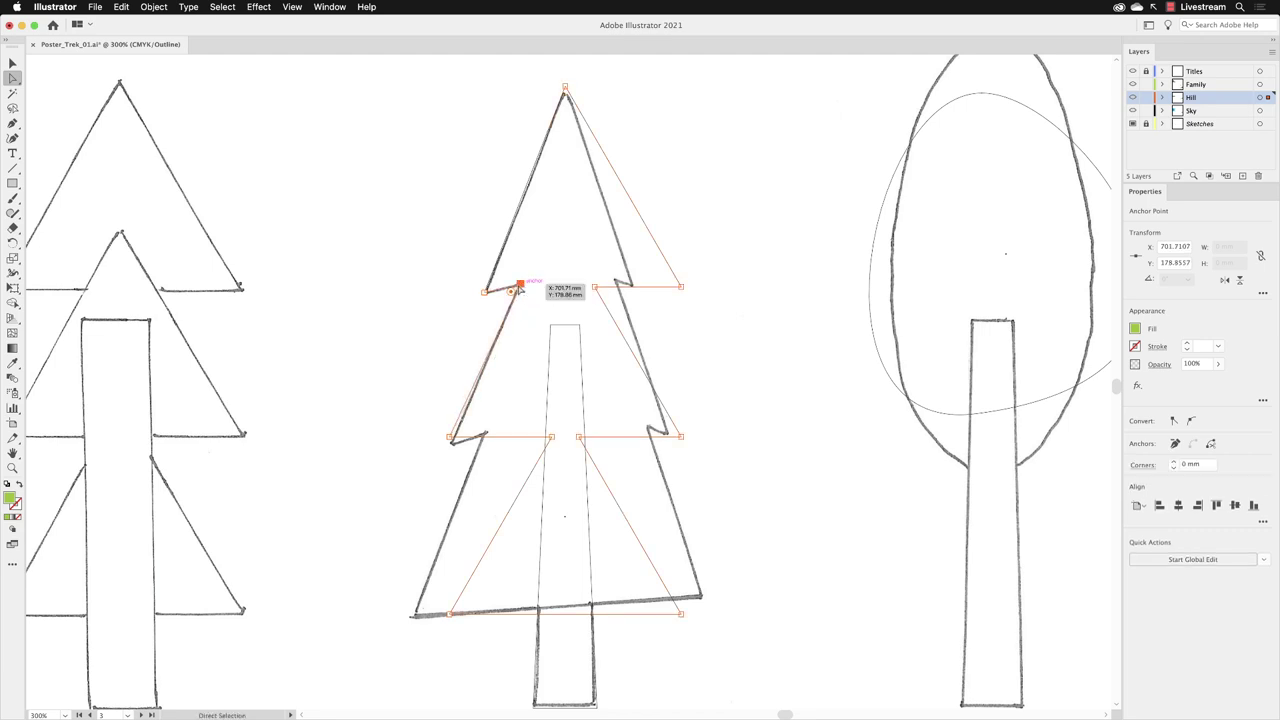
click(450, 437)
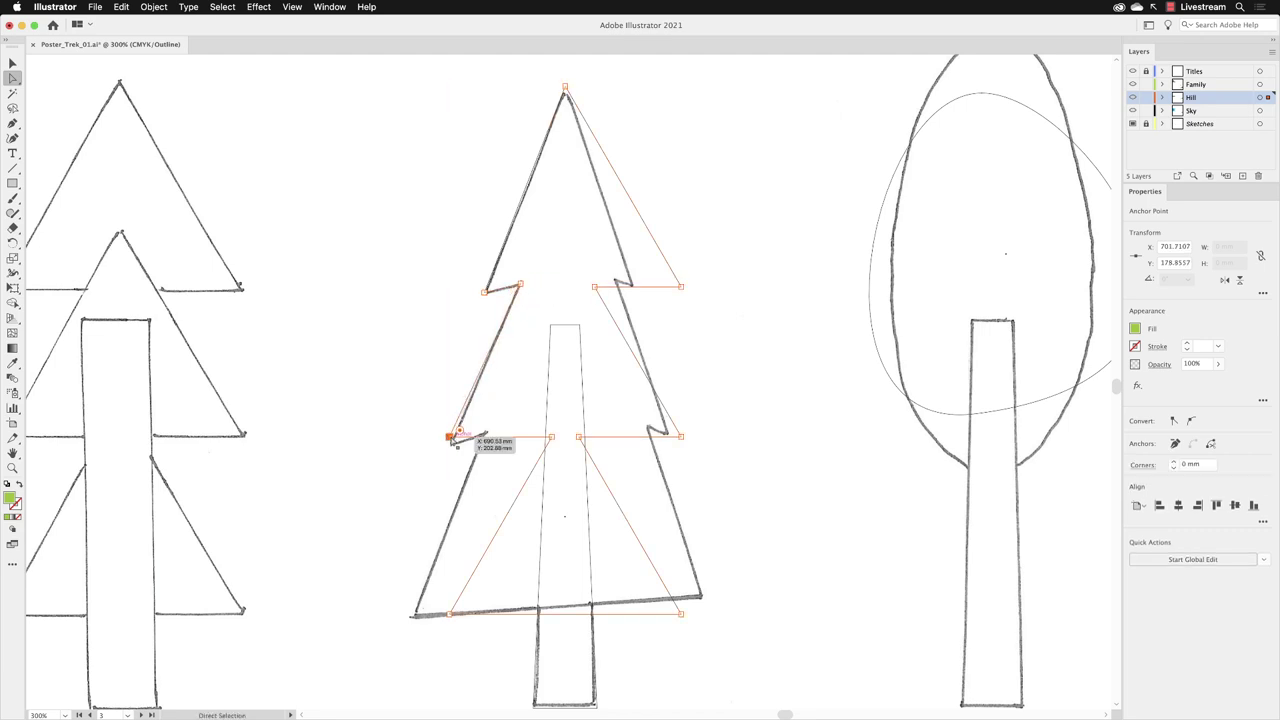
drag(450, 440, 450, 445)
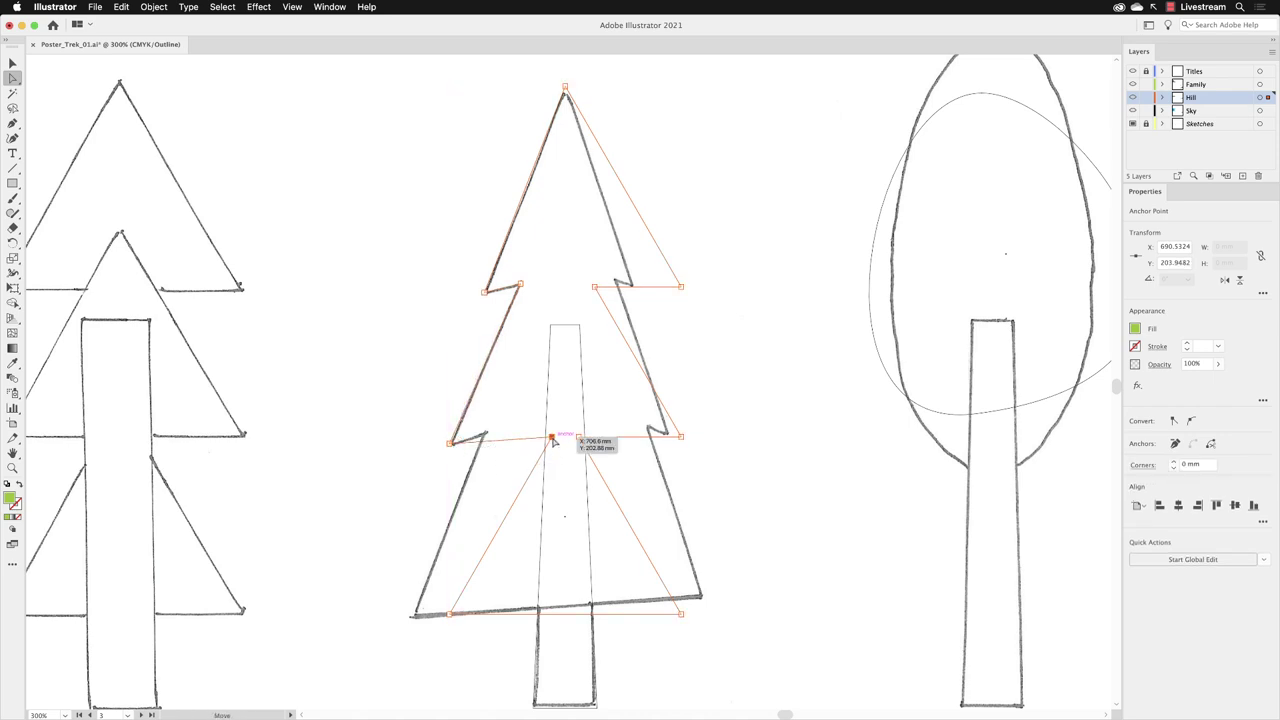
drag(553, 441, 486, 439)
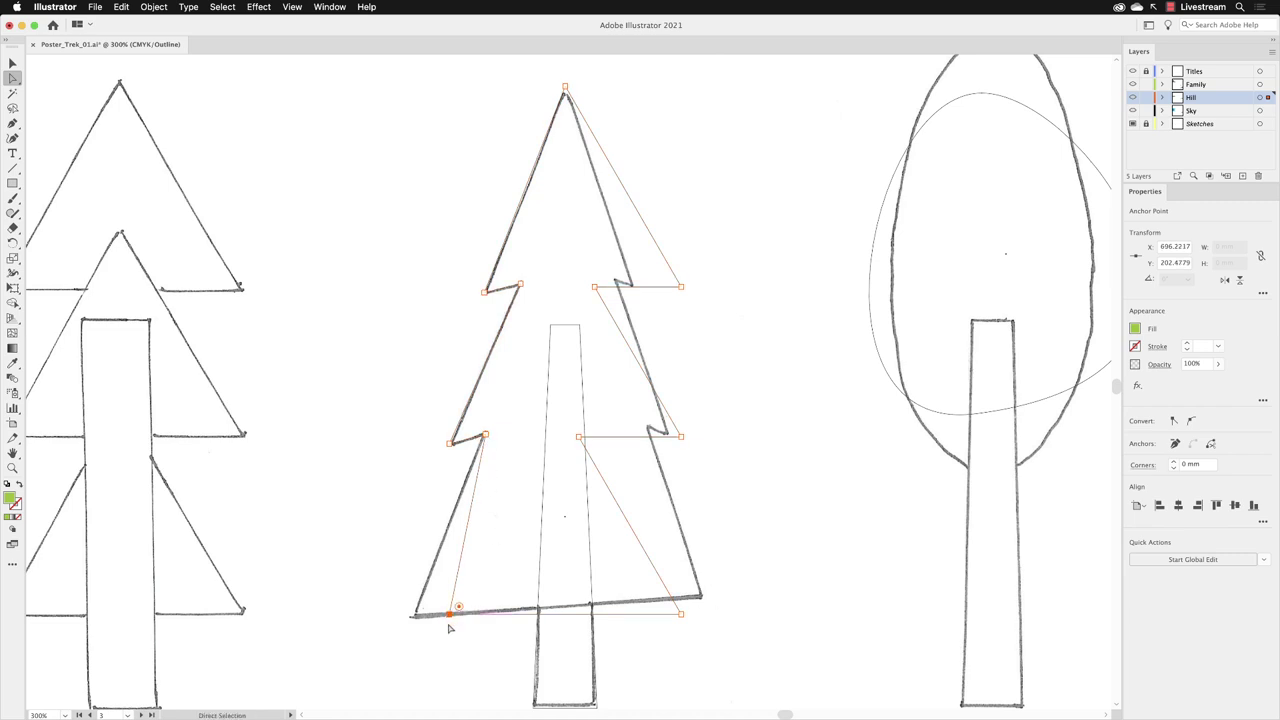
drag(456, 608, 413, 617)
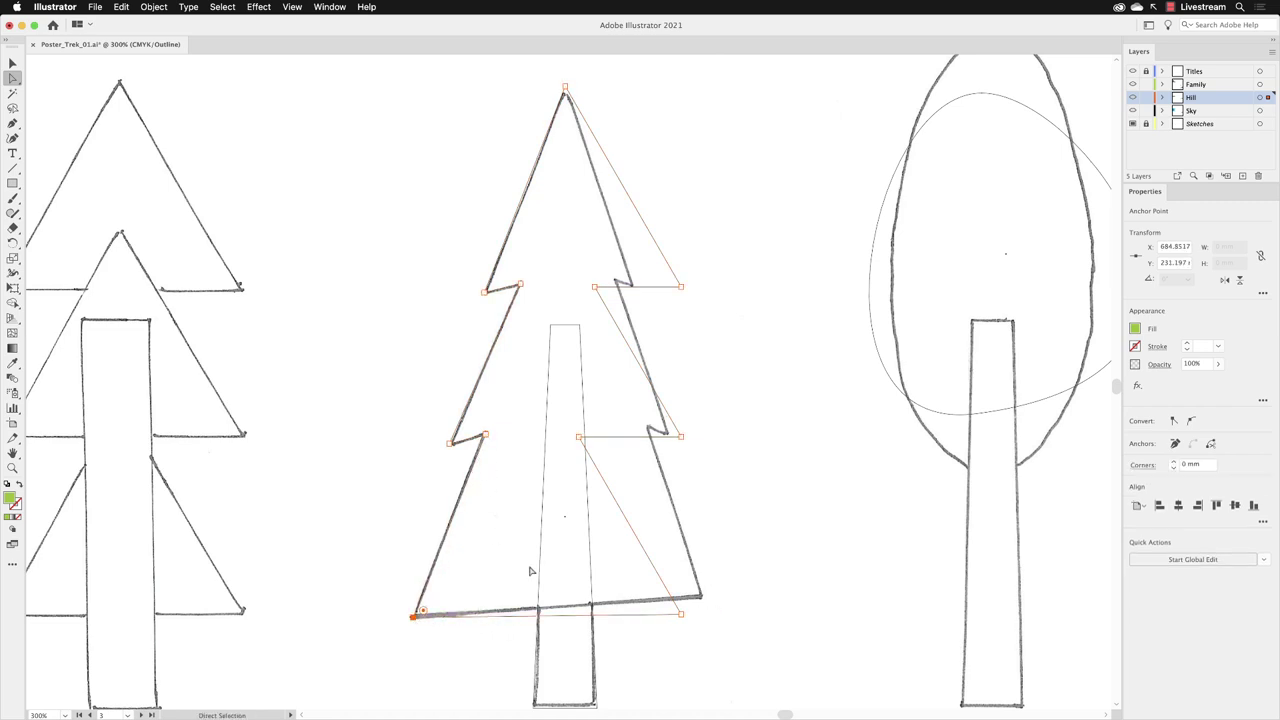
Move the bottom-right corner and right-side inner anchors onto the sketch's base corner and notches
click(680, 614)
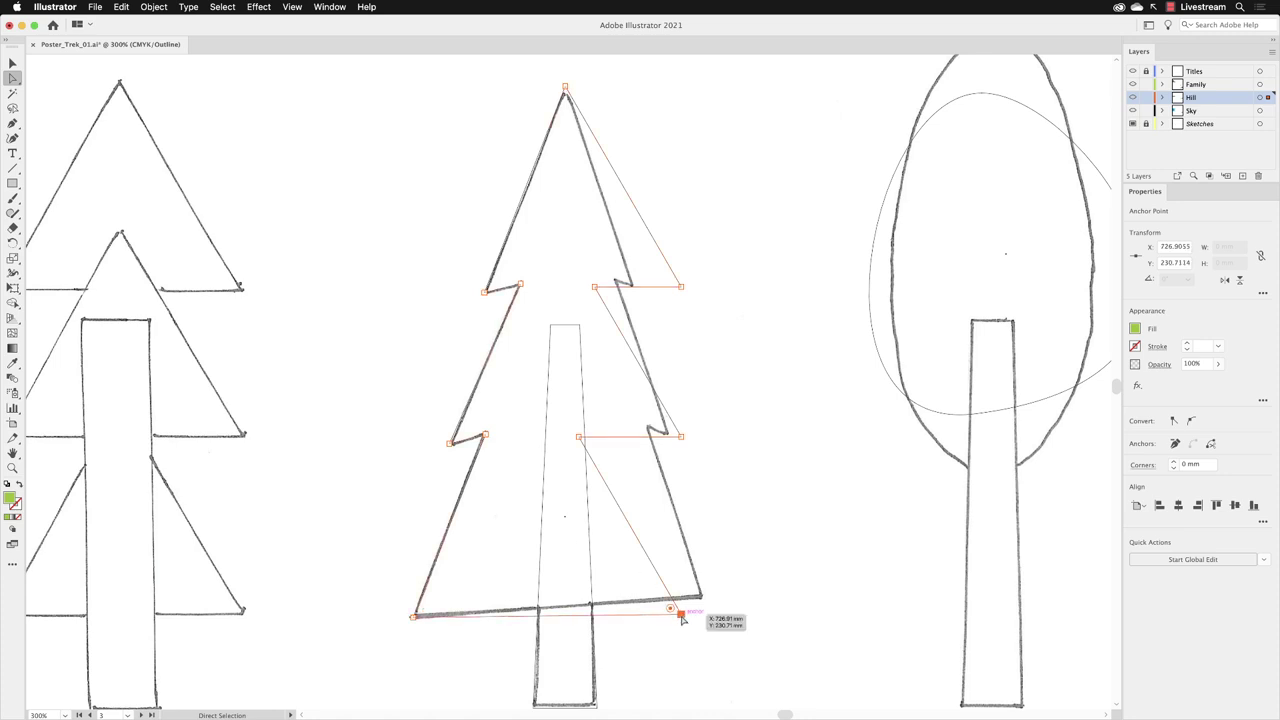
drag(682, 619, 699, 596)
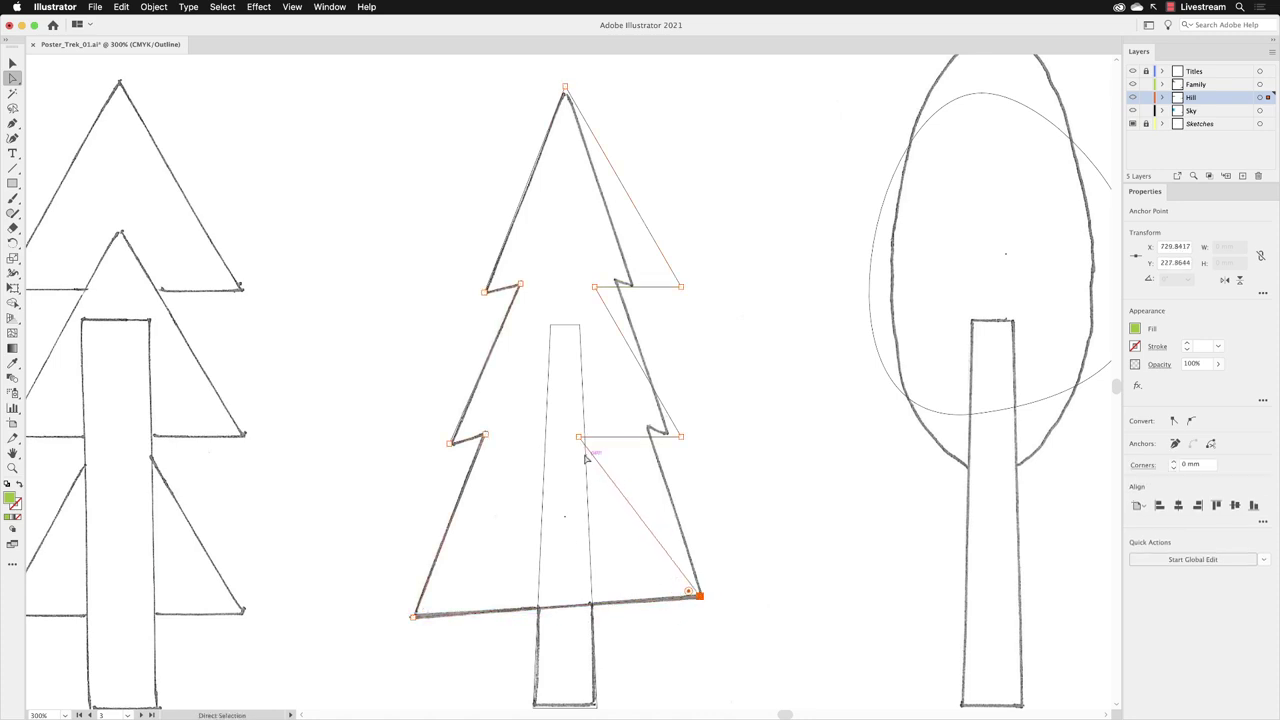
drag(580, 437, 669, 438)
drag(598, 287, 632, 284)
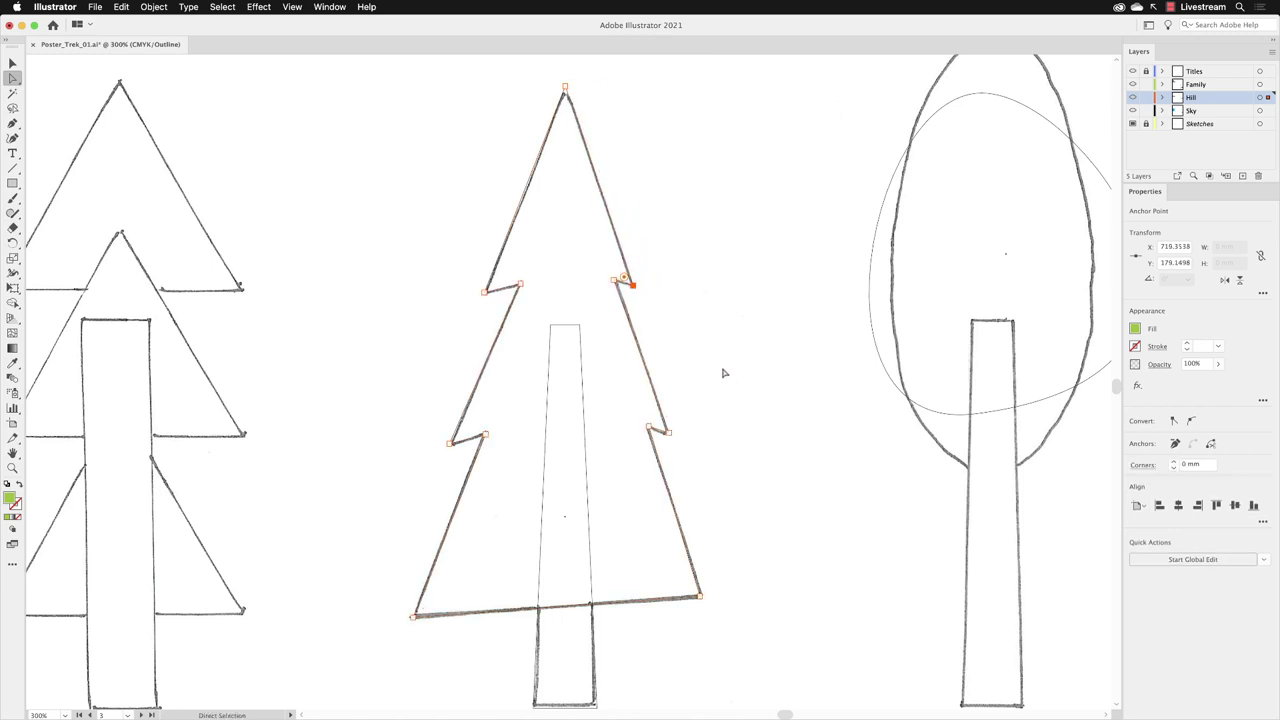
Deselect the path, return to the Selection tool and switch the view back to Preview
click(417, 234)
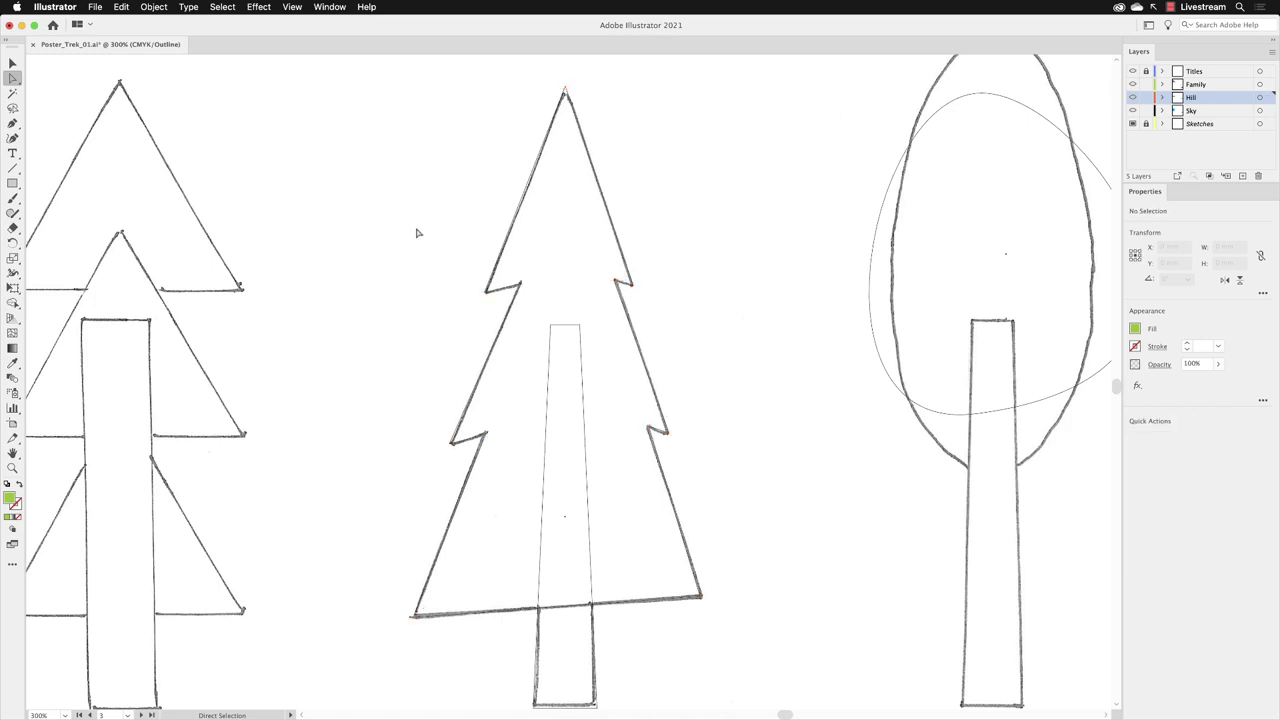
click(12, 63)
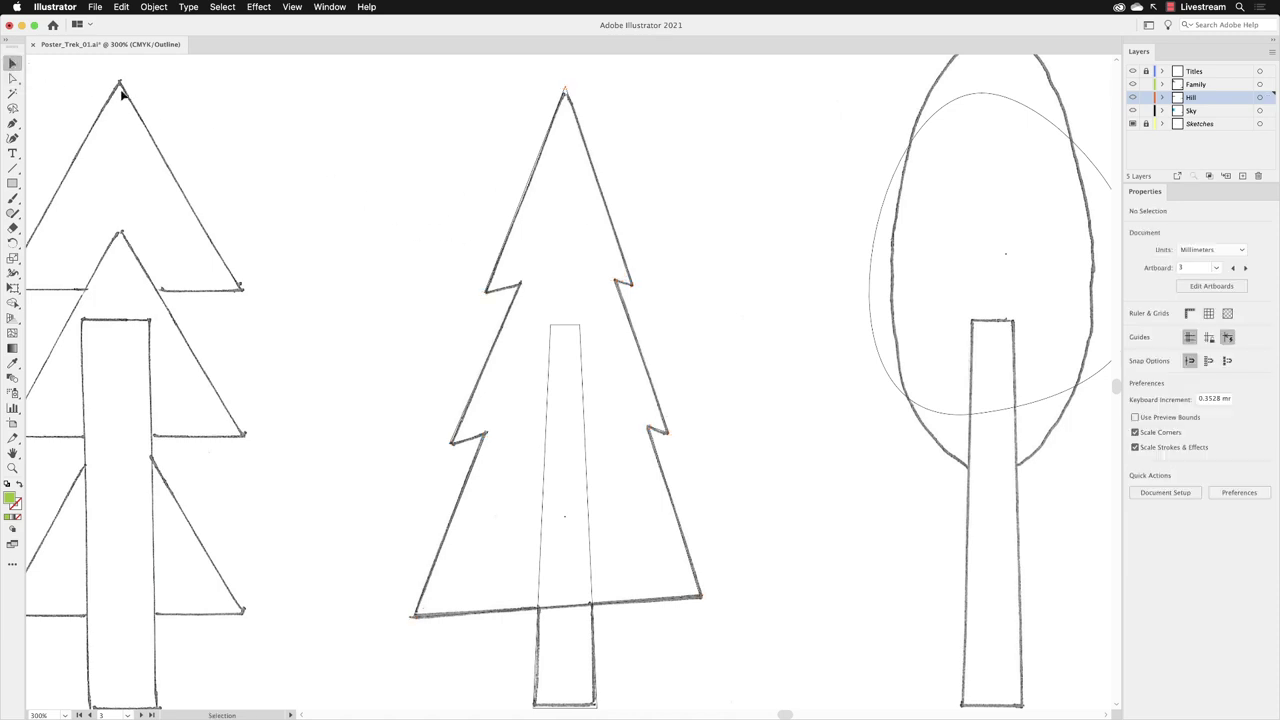
click(292, 7)
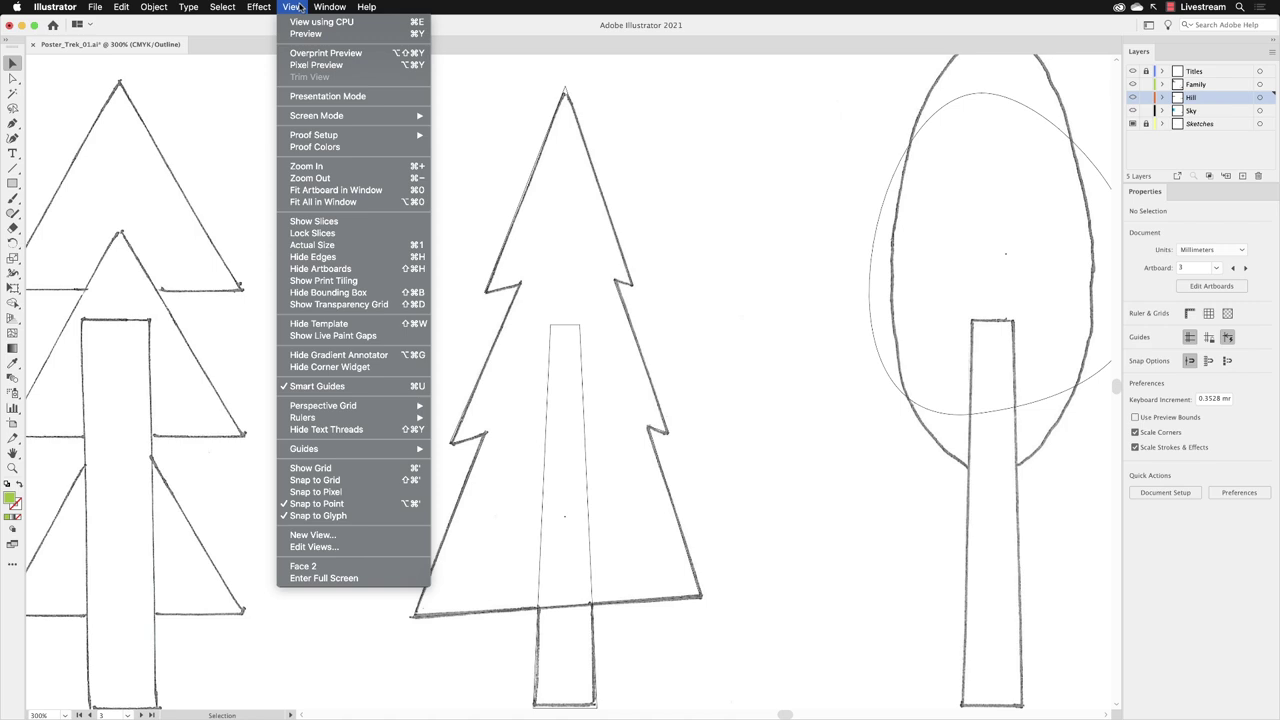
click(303, 35)
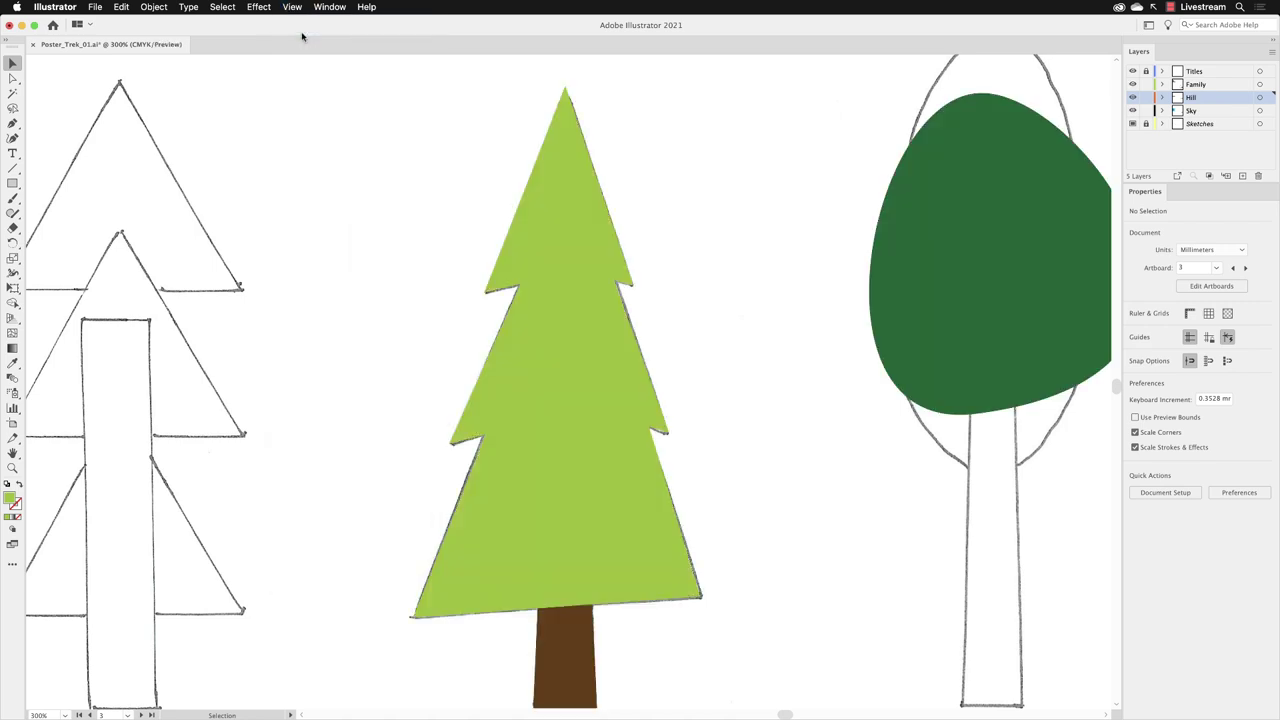